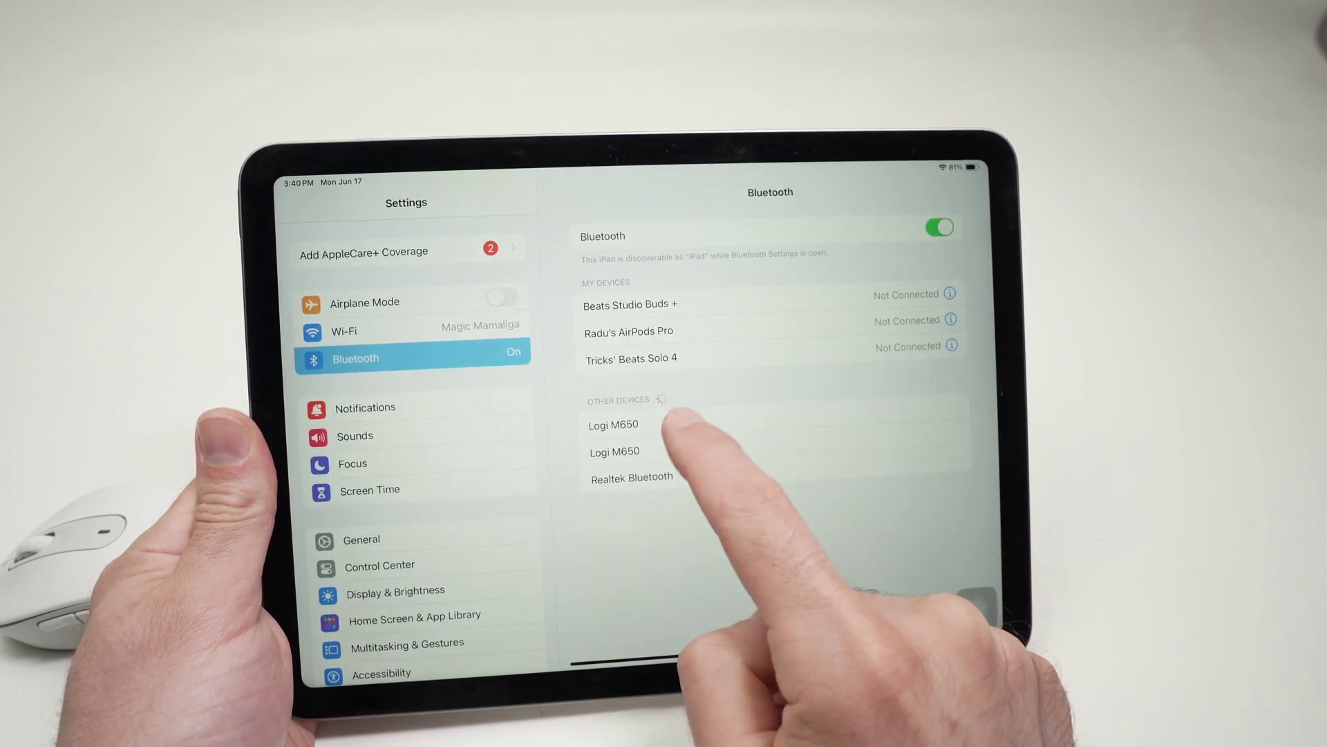
Pair the Logi M650 mouse from Other Devices and confirm the pairing request.
{"action": "left_click", "coordinate": [614, 423]}
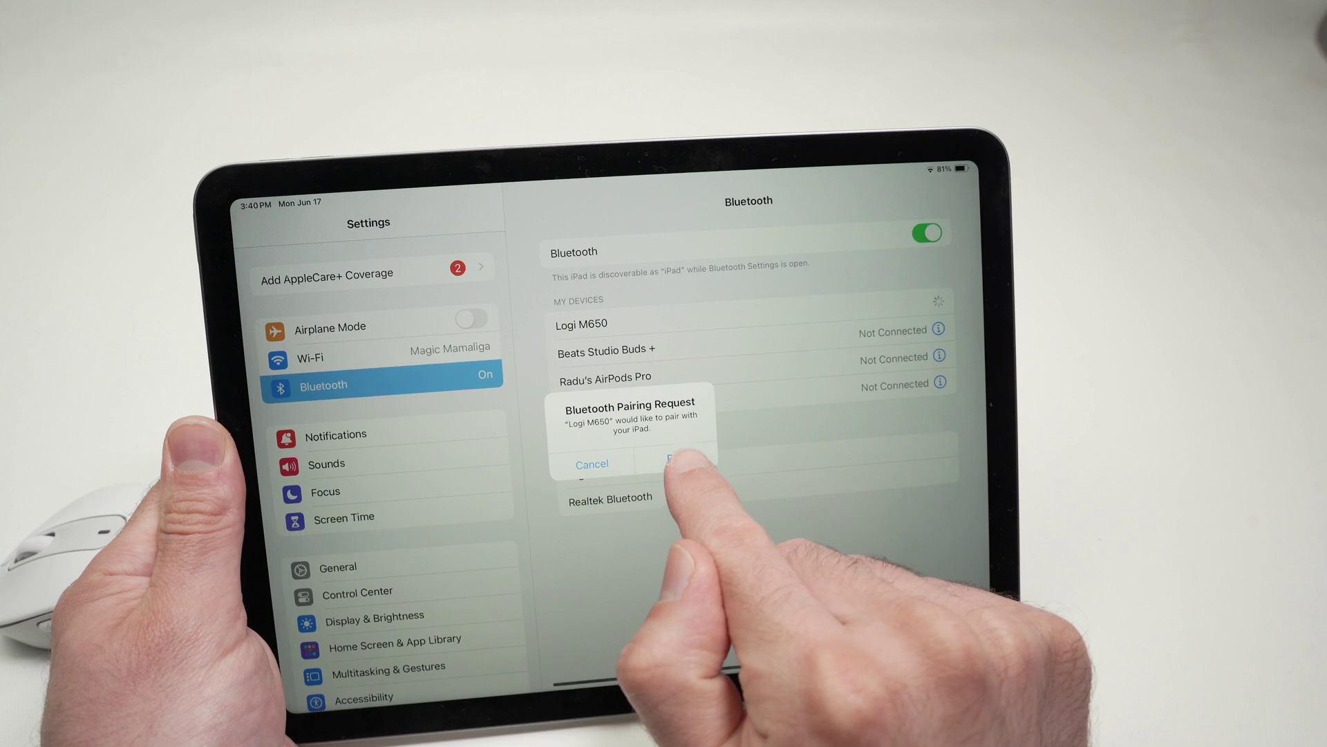
{"action": "left_click", "coordinate": [676, 458]}
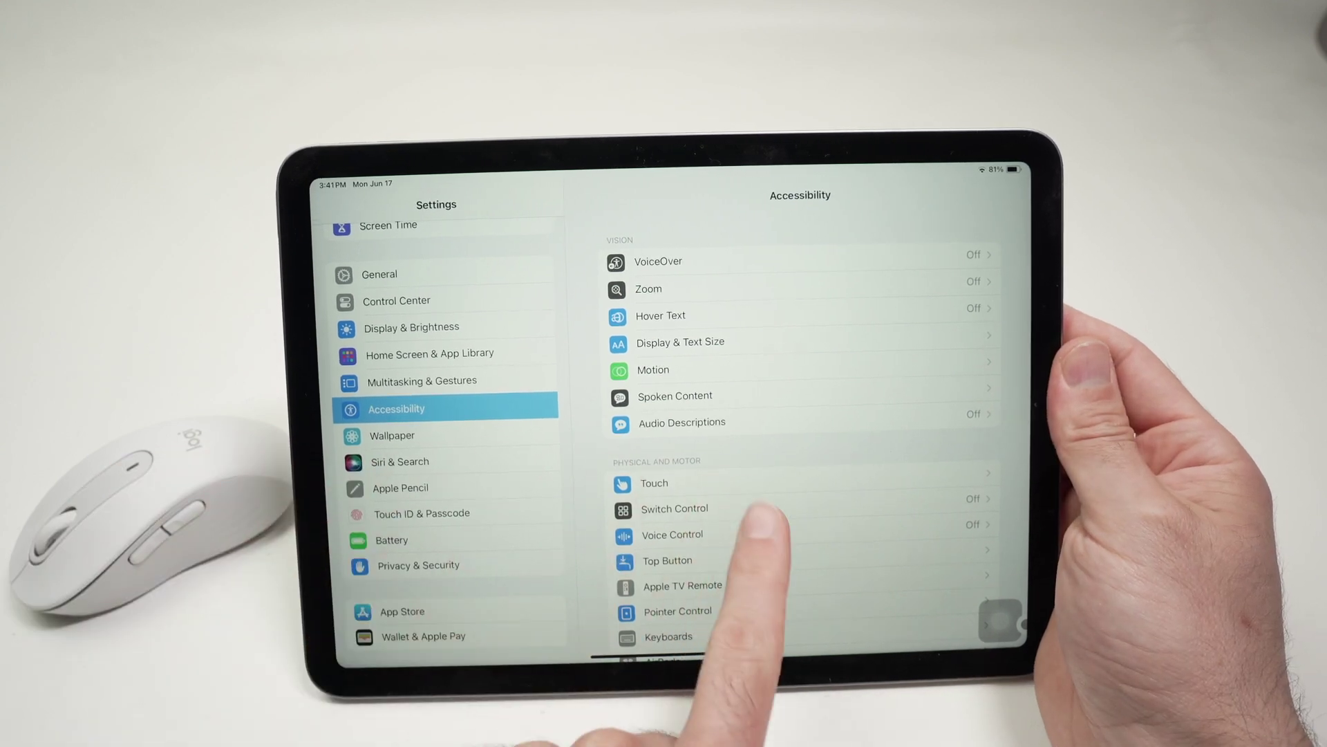
Open Touch > AssistiveTouch and toggle AssistiveTouch off and back on.
{"action": "left_click", "coordinate": [711, 483]}
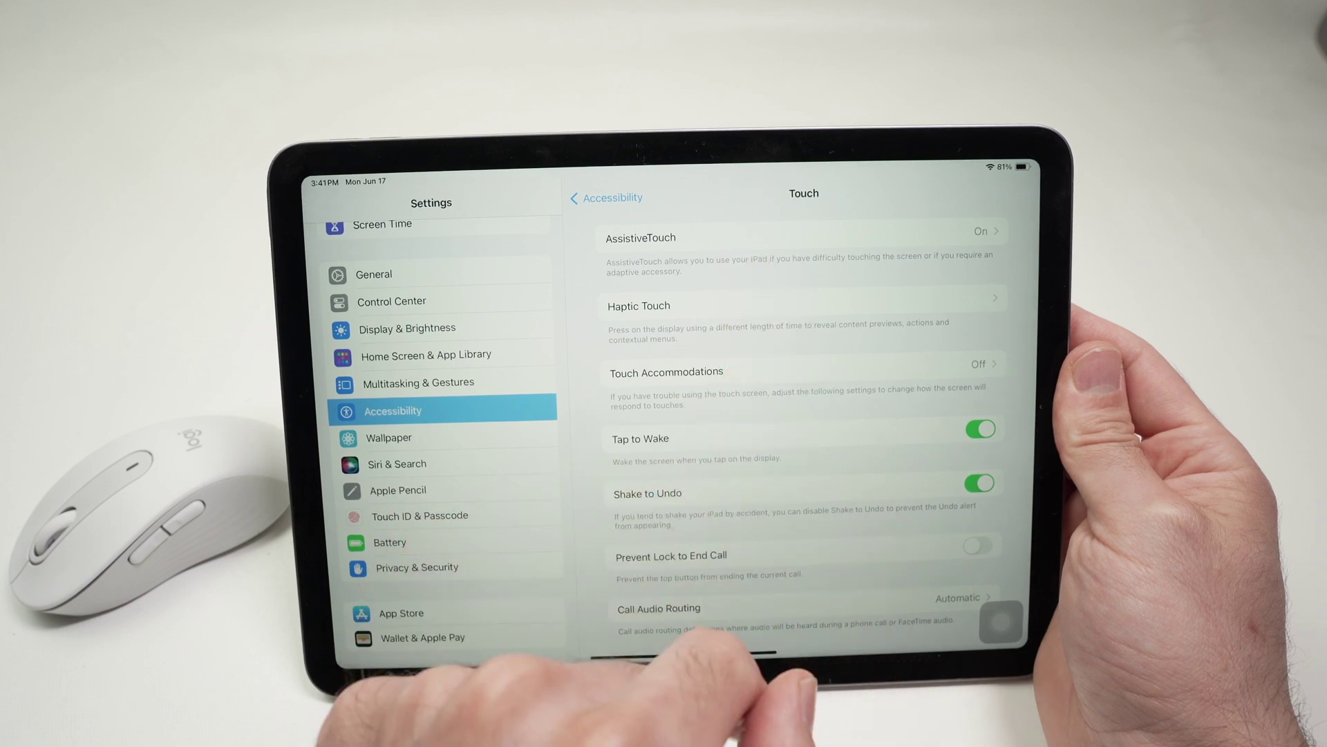
{"action": "left_click", "coordinate": [742, 236]}
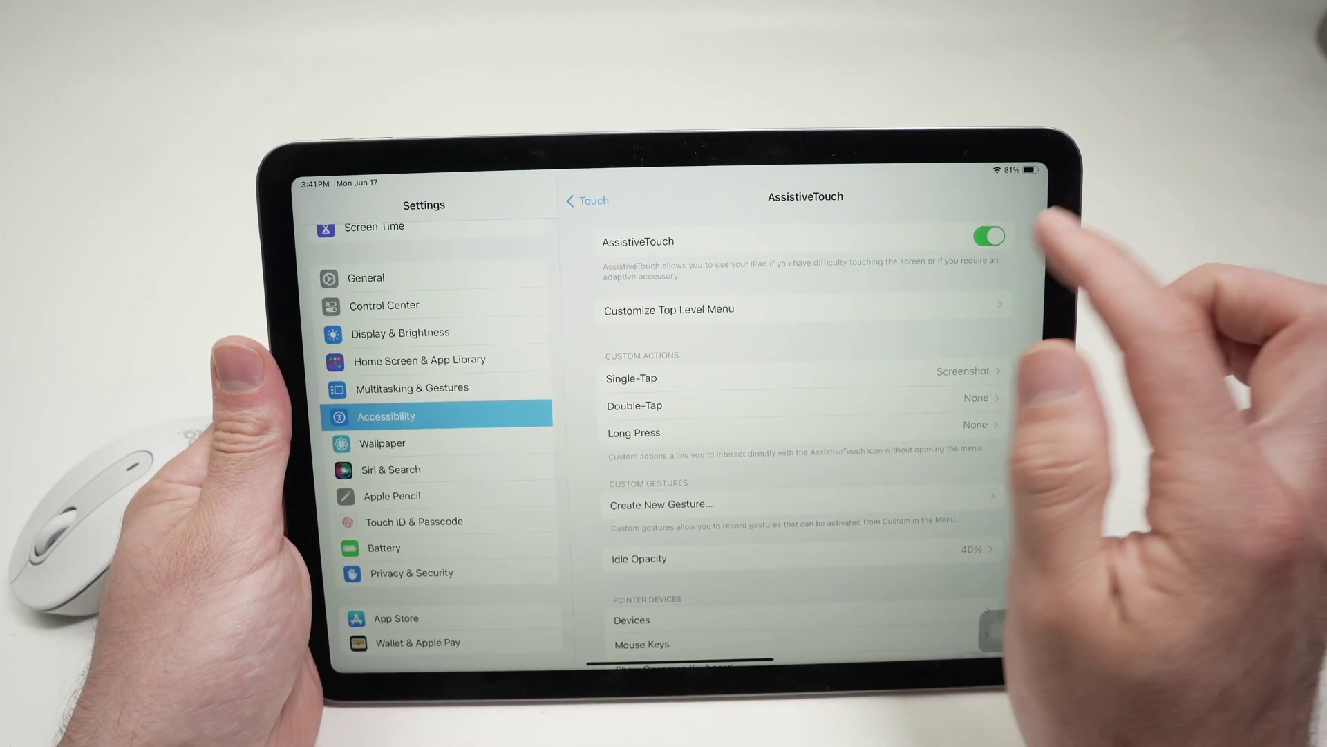
{"action": "left_click", "coordinate": [986, 231]}
{"action": "left_click", "coordinate": [990, 237]}
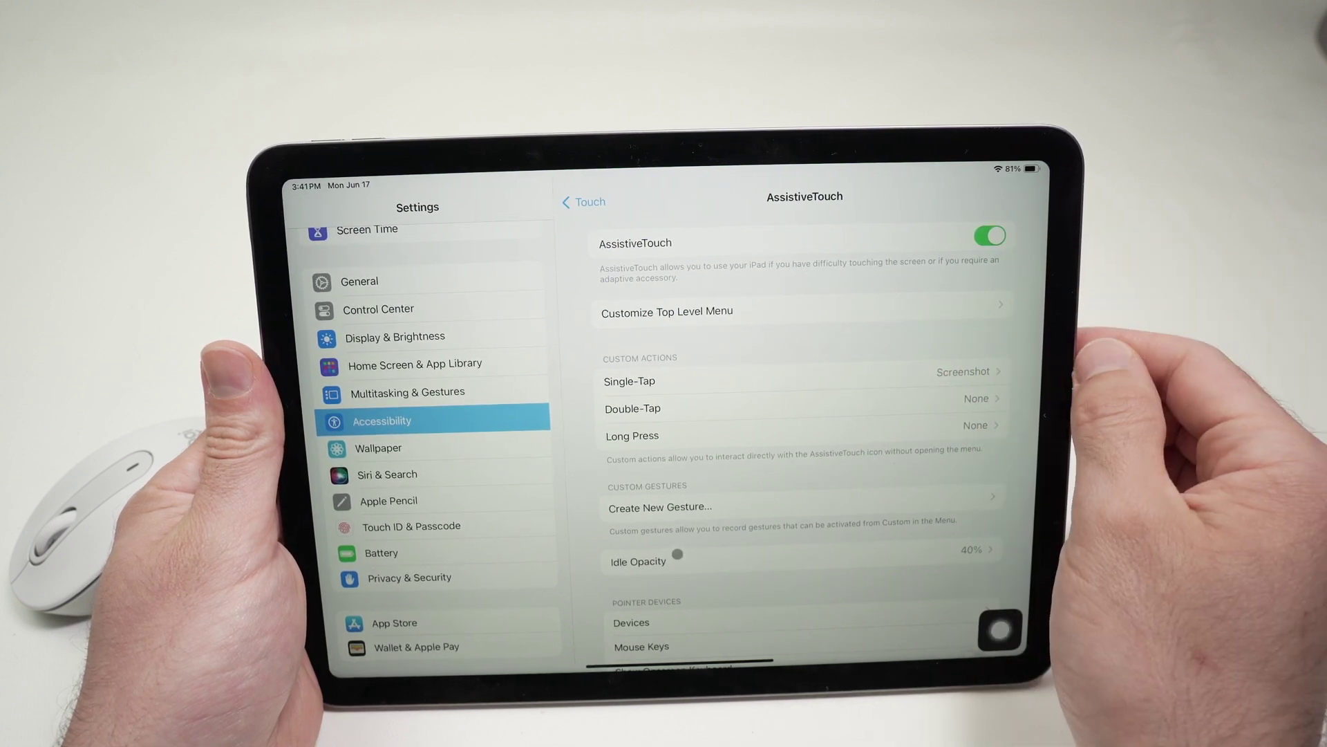
Move the floating AssistiveTouch button to several different spots on screen.
{"action": "mouse_move", "coordinate": [999, 628]}
{"action": "left_mouse_down"}
{"action": "mouse_move", "coordinate": [345, 567]}
{"action": "mouse_move", "coordinate": [1011, 300]}
{"action": "left_mouse_up"}
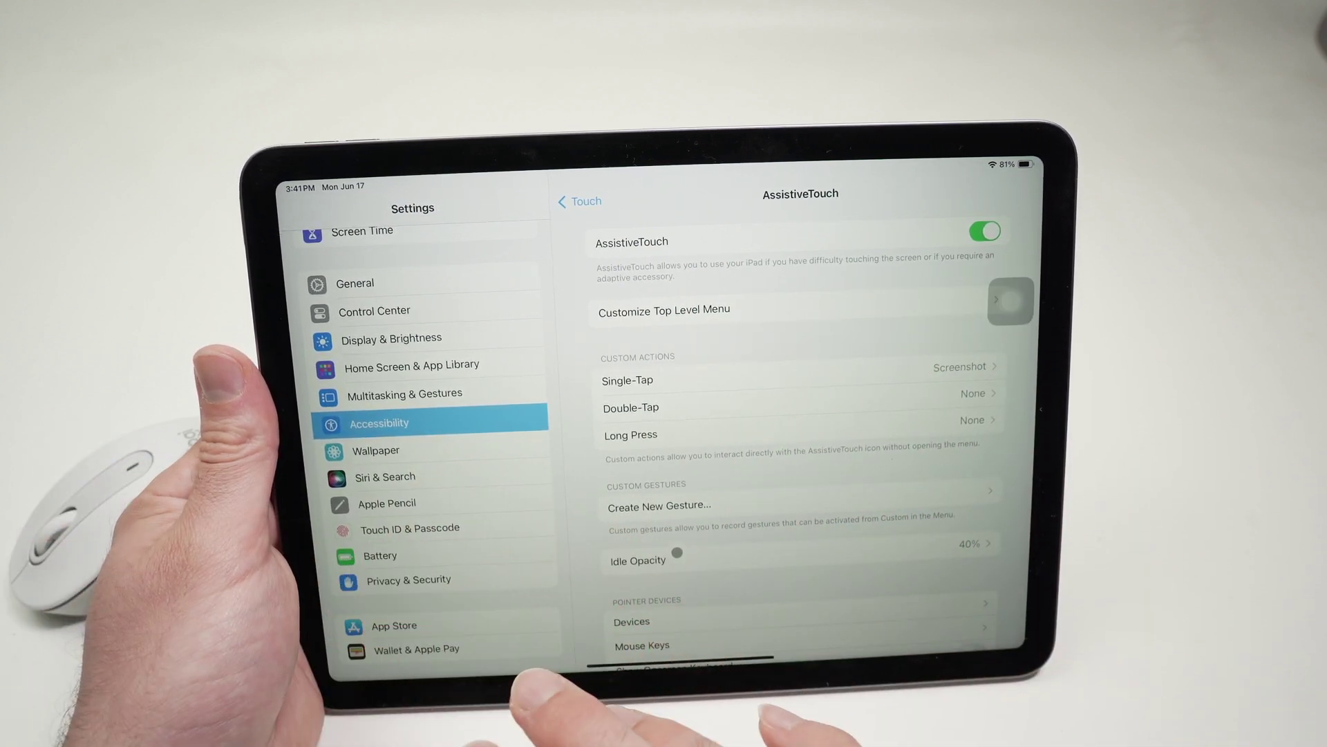
{"action": "mouse_move", "coordinate": [1011, 302]}
{"action": "left_mouse_down"}
{"action": "mouse_move", "coordinate": [927, 435]}
{"action": "mouse_move", "coordinate": [982, 460]}
{"action": "left_mouse_up"}
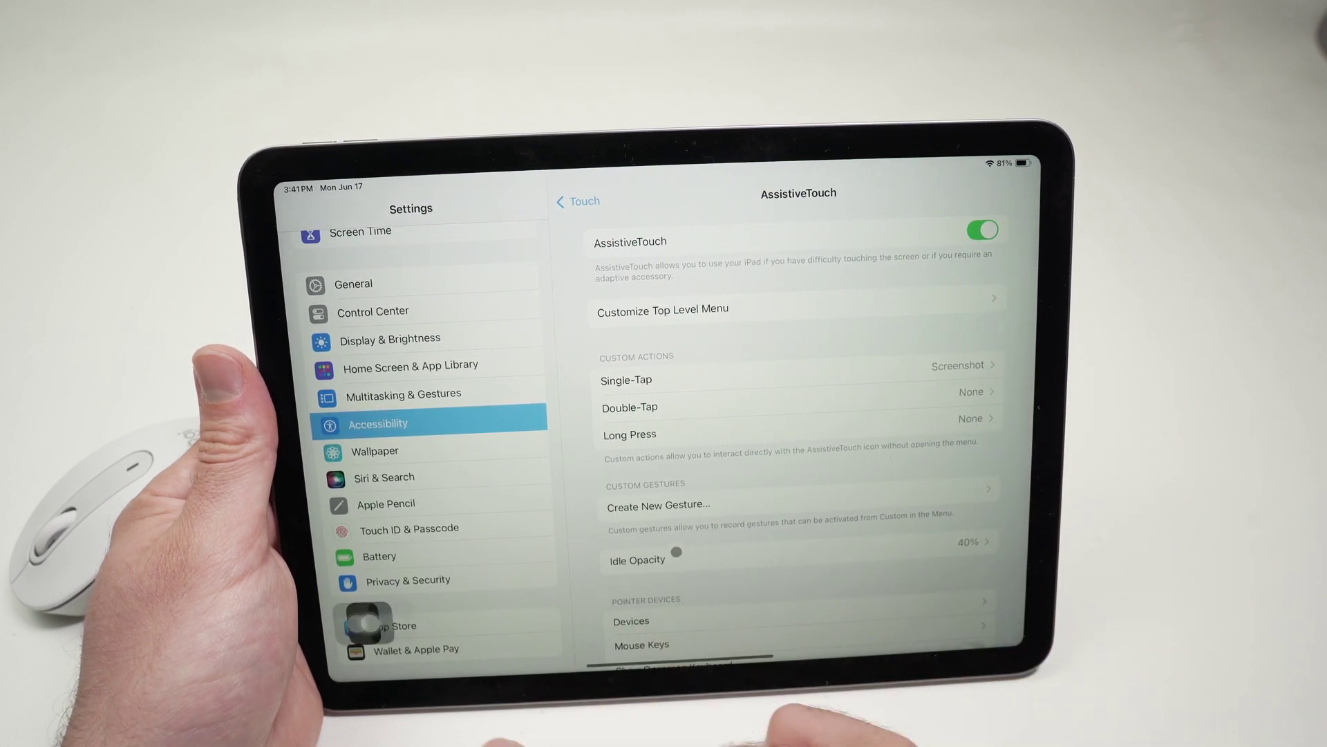
{"action": "left_click_drag", "start_coordinate": [369, 622], "coordinate": [809, 631]}
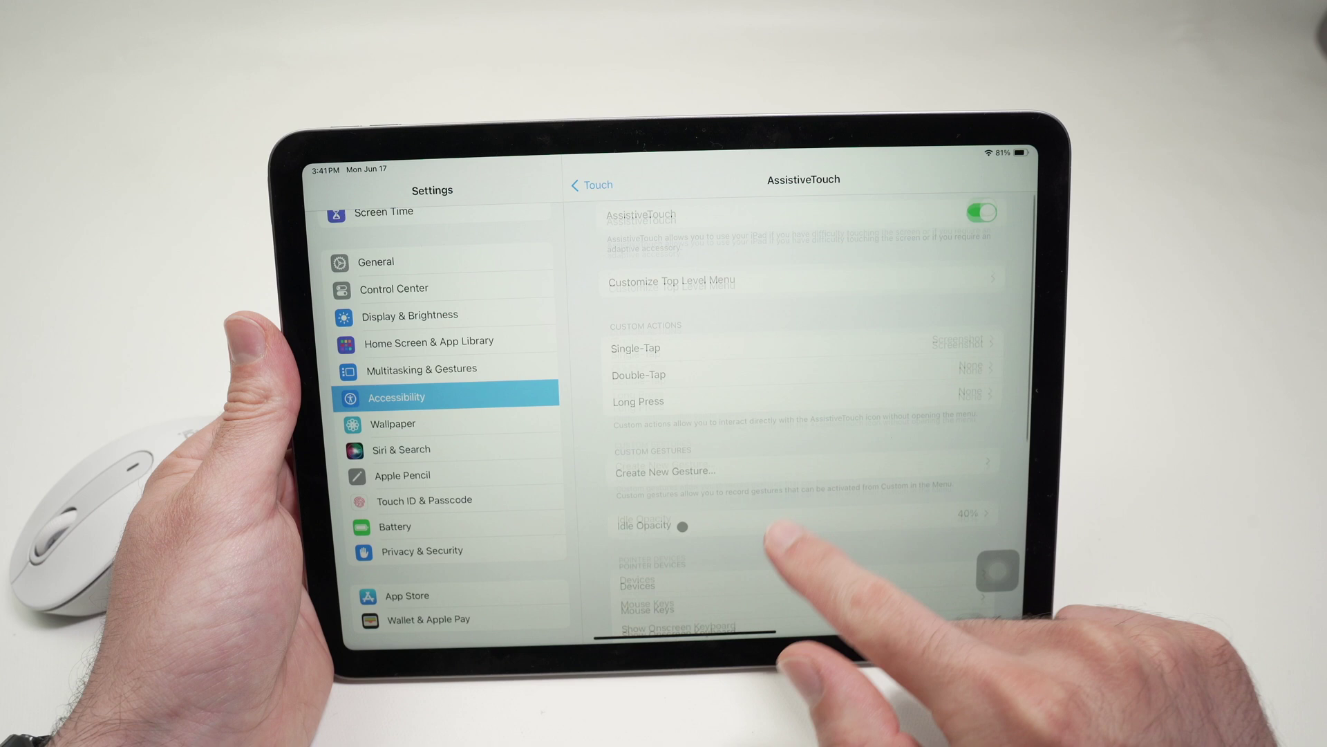
{"action": "scroll", "coordinate": [809, 435], "scroll_direction": "down", "scroll_amount": 4}
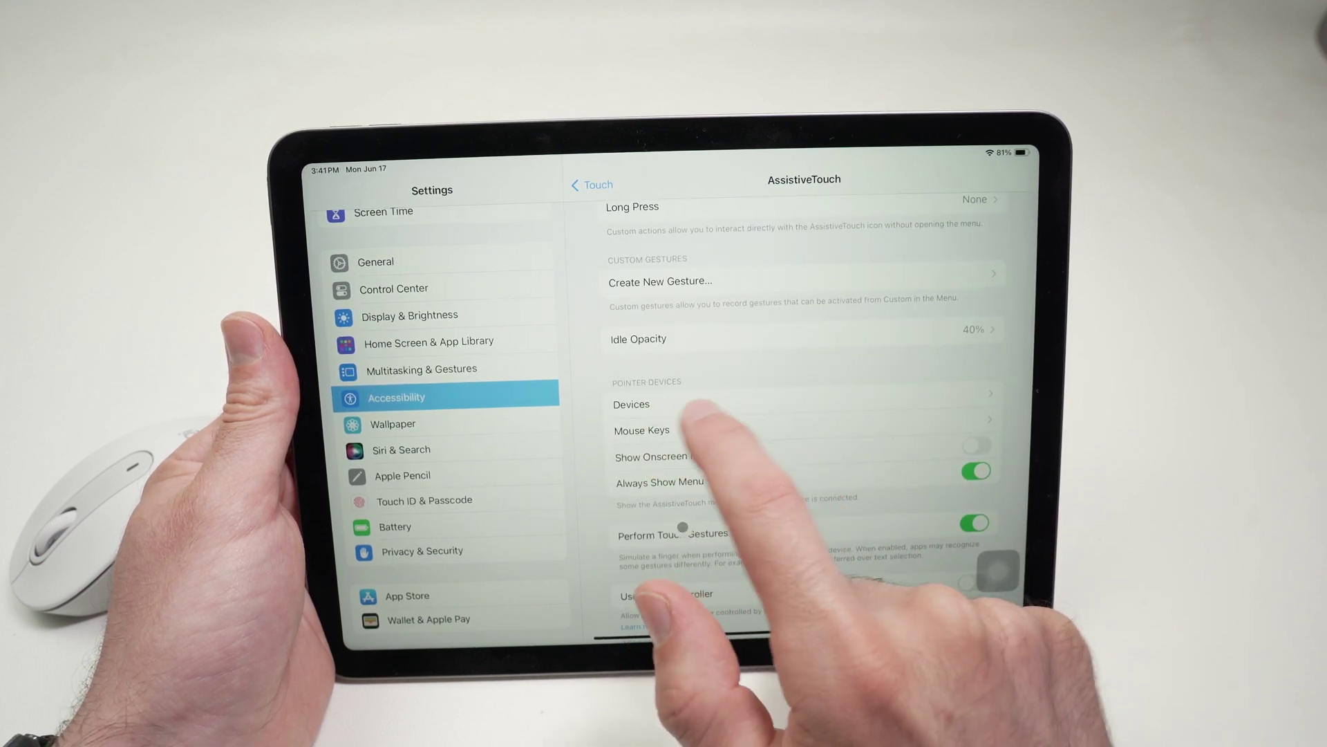
Open the Logi M650 under Pointer Devices and begin Customize Additional Buttons.
{"action": "left_click", "coordinate": [663, 404]}
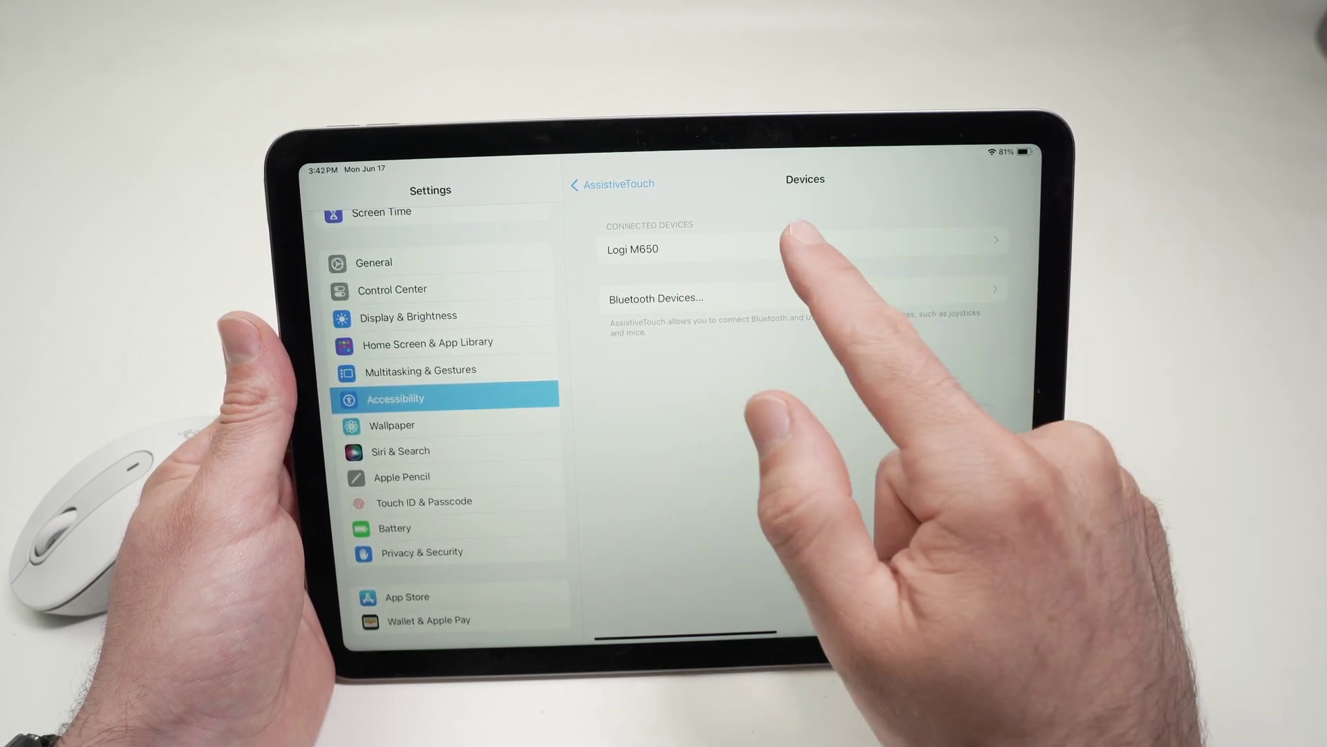
{"action": "left_click", "coordinate": [799, 243]}
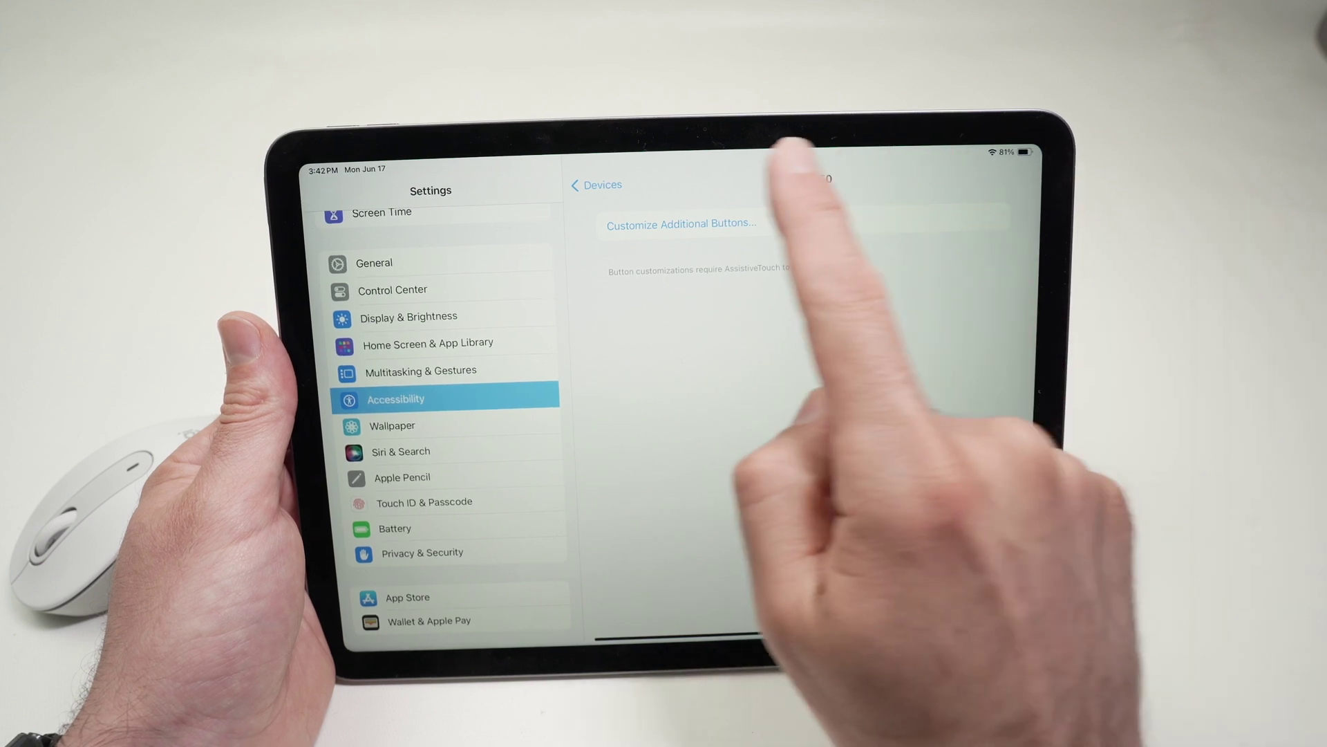
{"action": "left_click", "coordinate": [681, 224]}
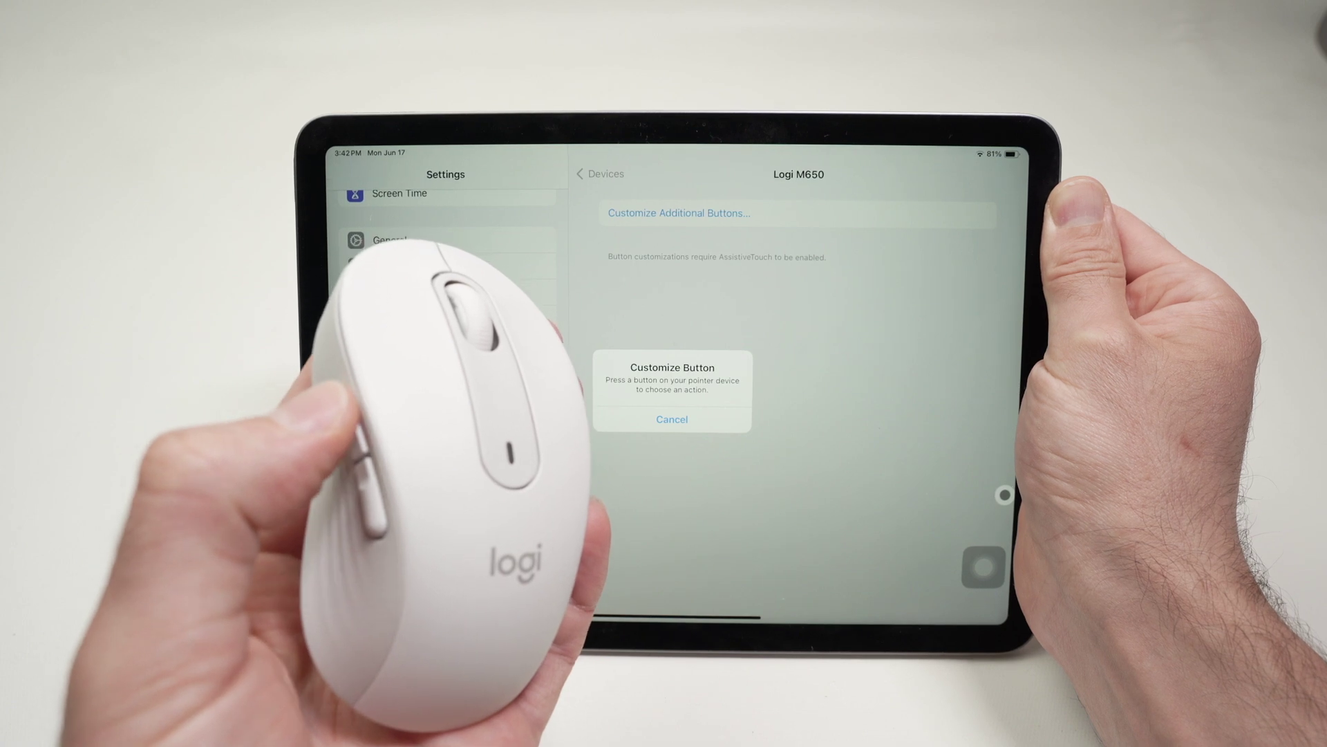
Register the mouse's side button as Button 5 and give it the Siri action.
{"action": "left_click", "coordinate": [1004, 495]}
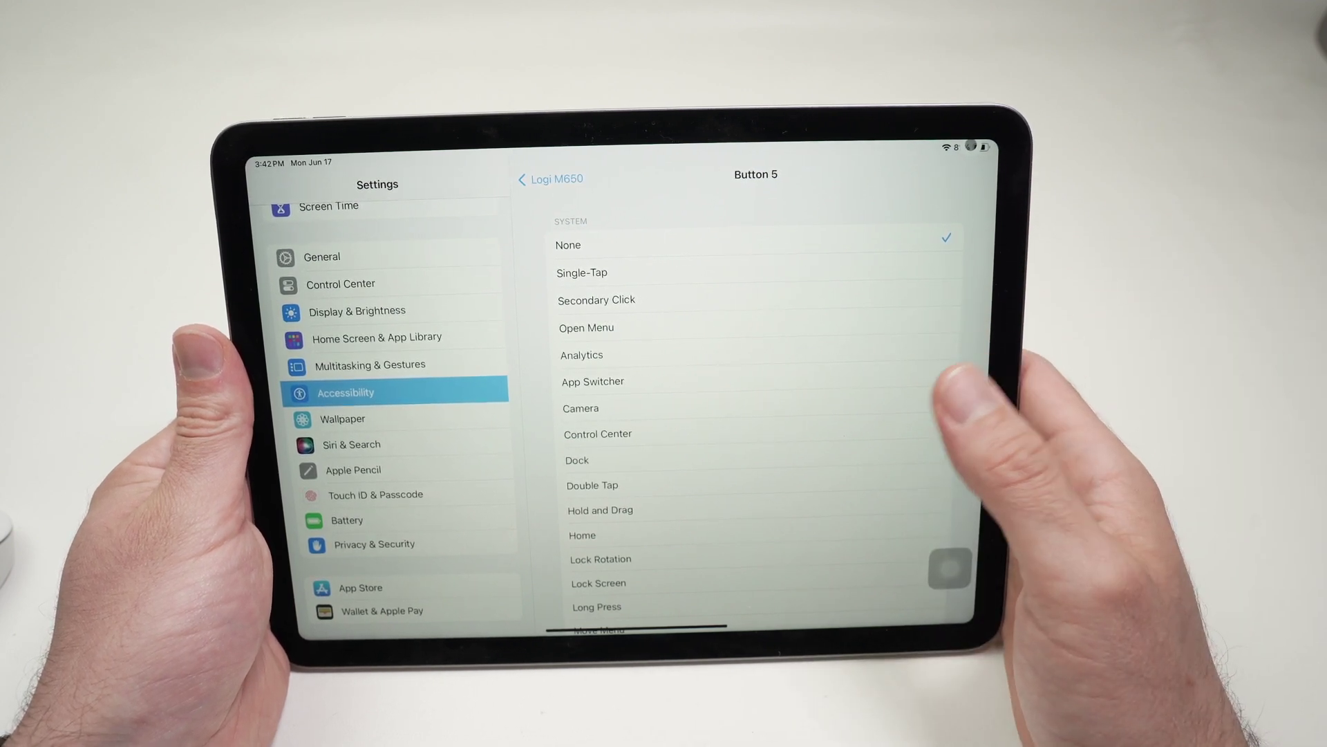
{"action": "scroll", "coordinate": [757, 435], "scroll_direction": "down", "scroll_amount": 5}
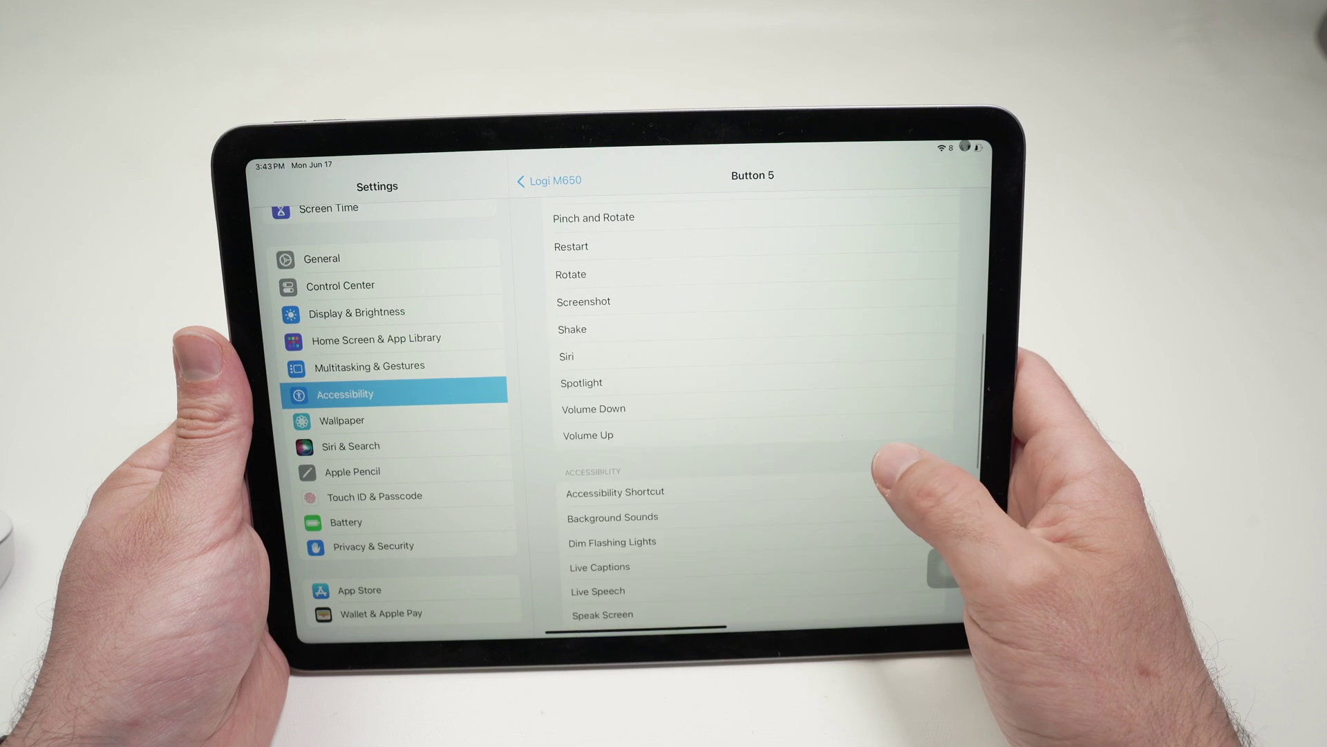
{"action": "scroll", "coordinate": [902, 440], "scroll_direction": "up", "scroll_amount": 1}
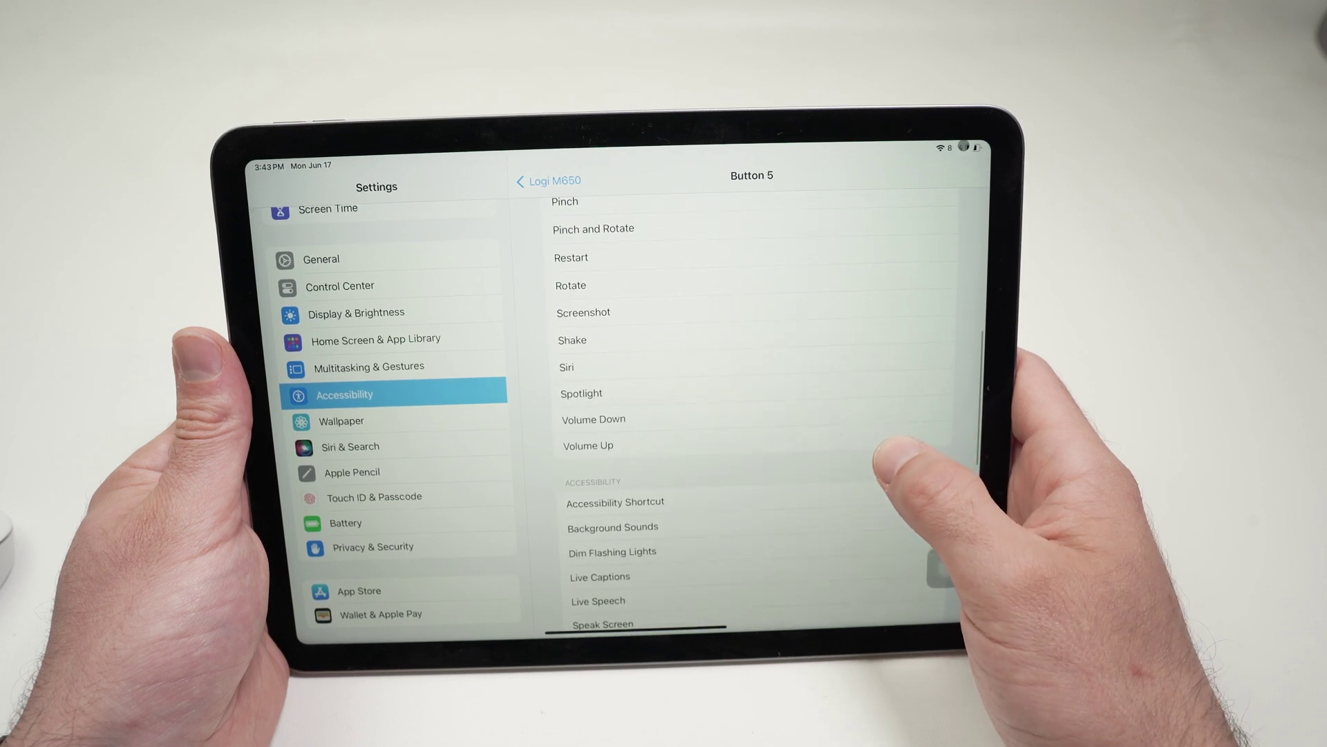
{"action": "scroll", "coordinate": [881, 462], "scroll_direction": "up", "scroll_amount": 1}
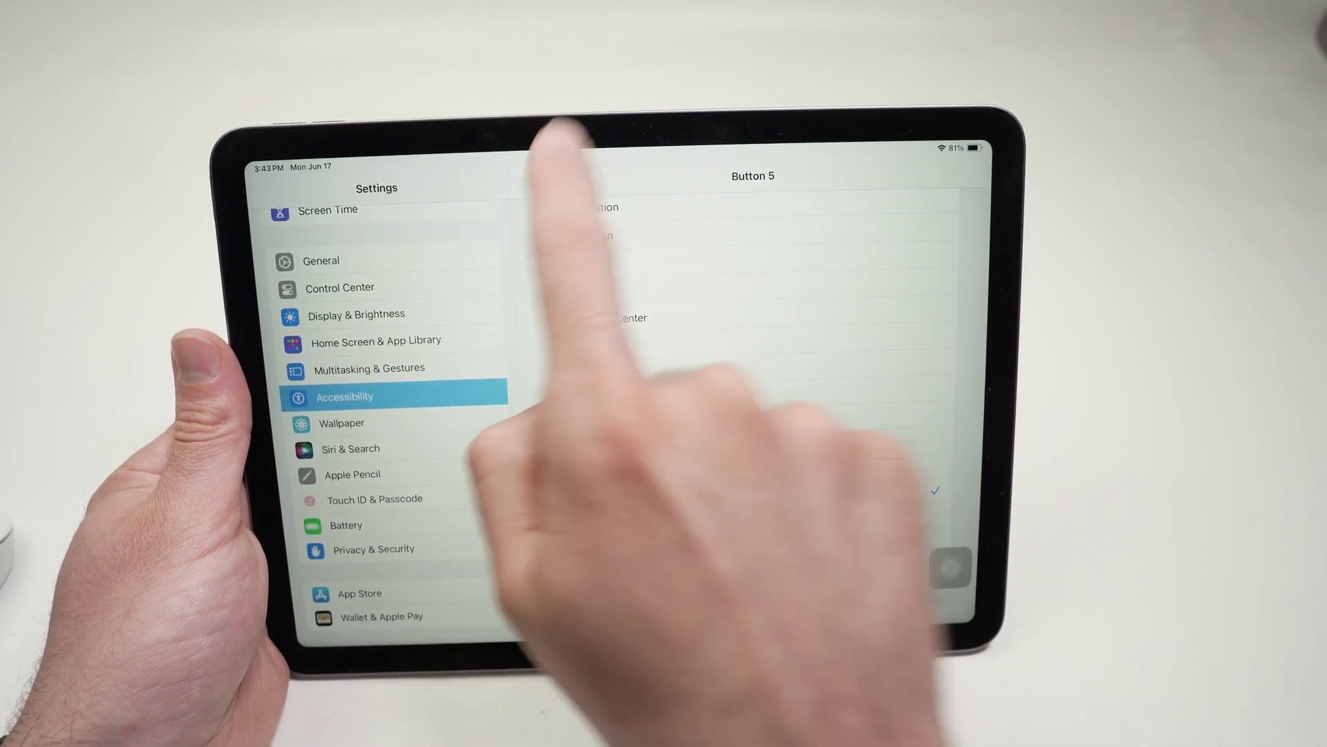
{"action": "left_click", "coordinate": [545, 176]}
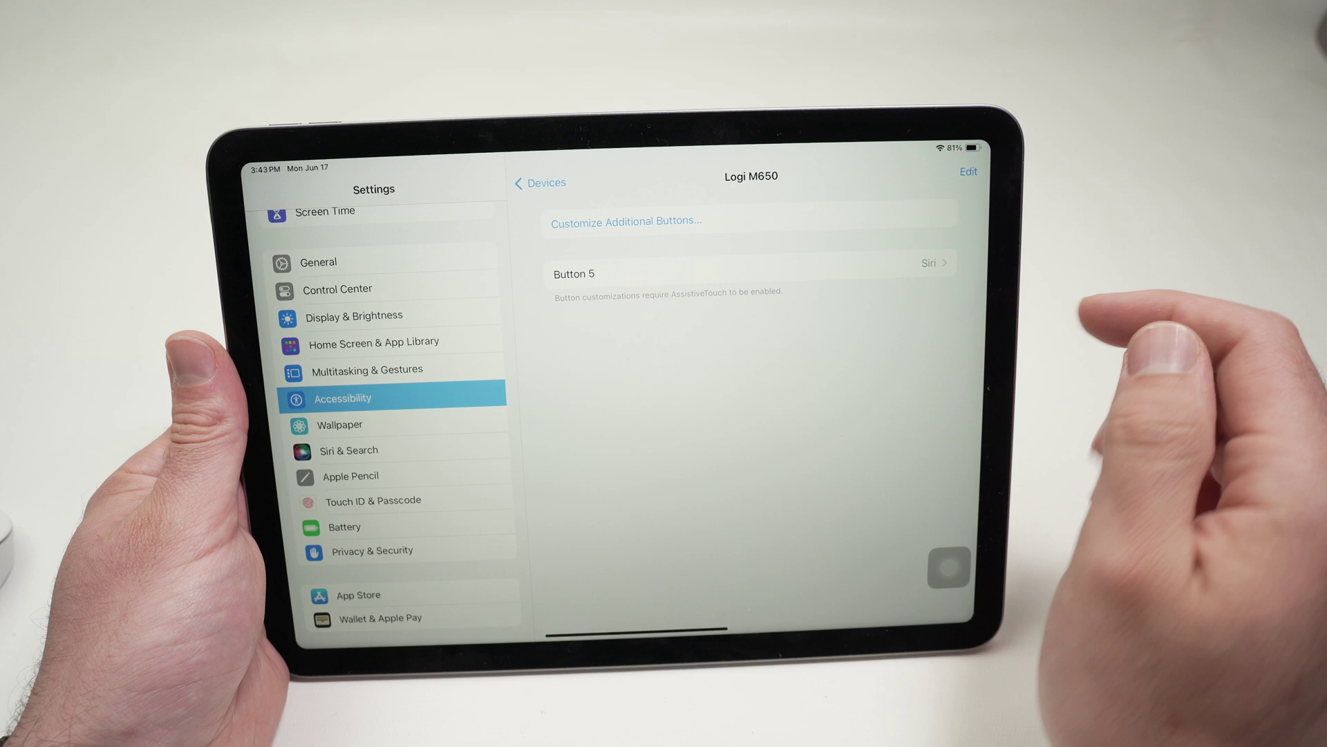
Register the other side button as Button 4 with App Switcher, then return to Settings.
{"action": "left_click", "coordinate": [664, 220]}
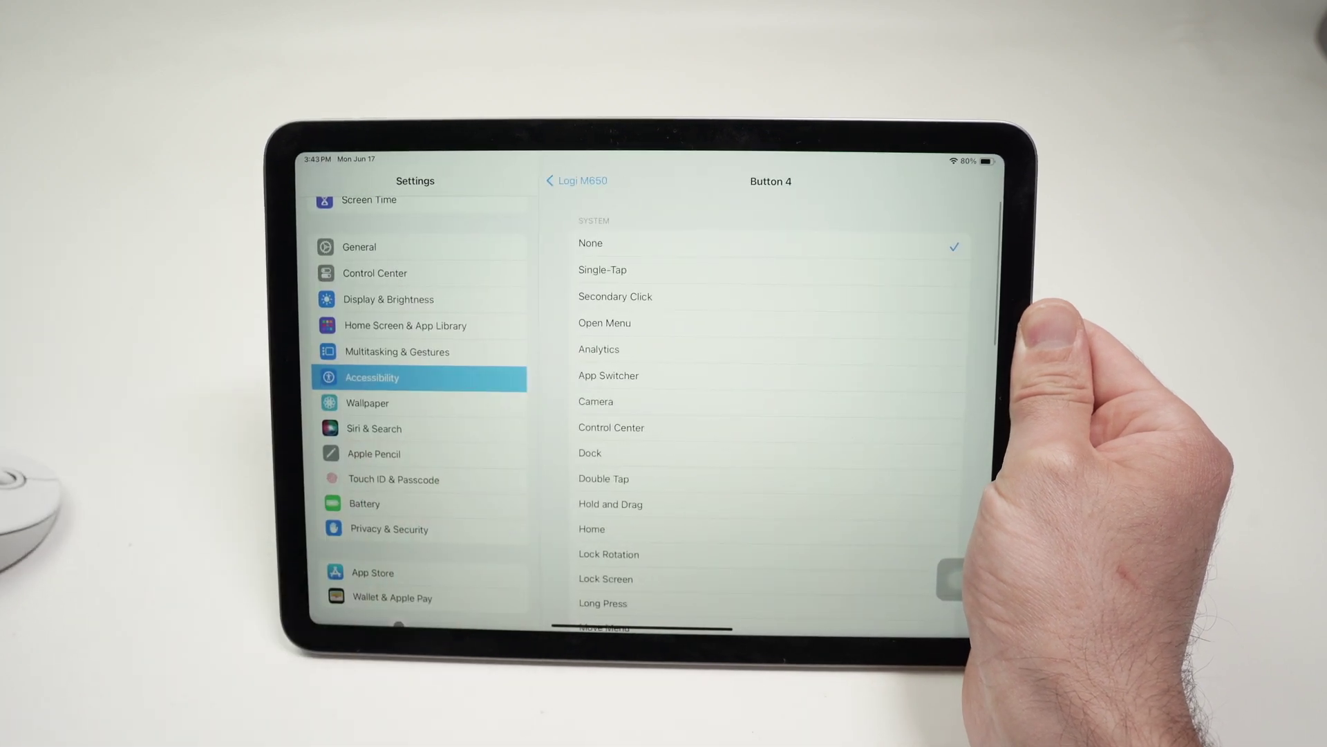
{"action": "left_click", "coordinate": [933, 375]}
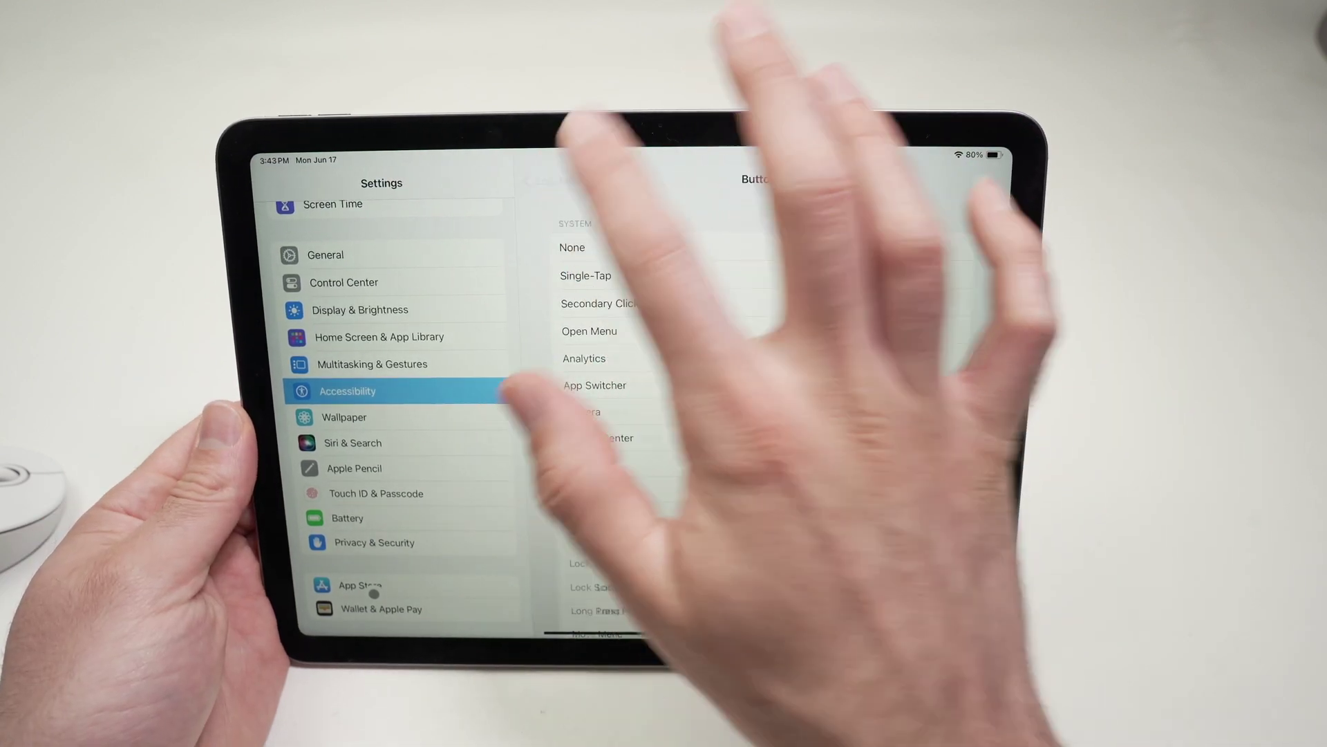
{"action": "left_click", "coordinate": [557, 181]}
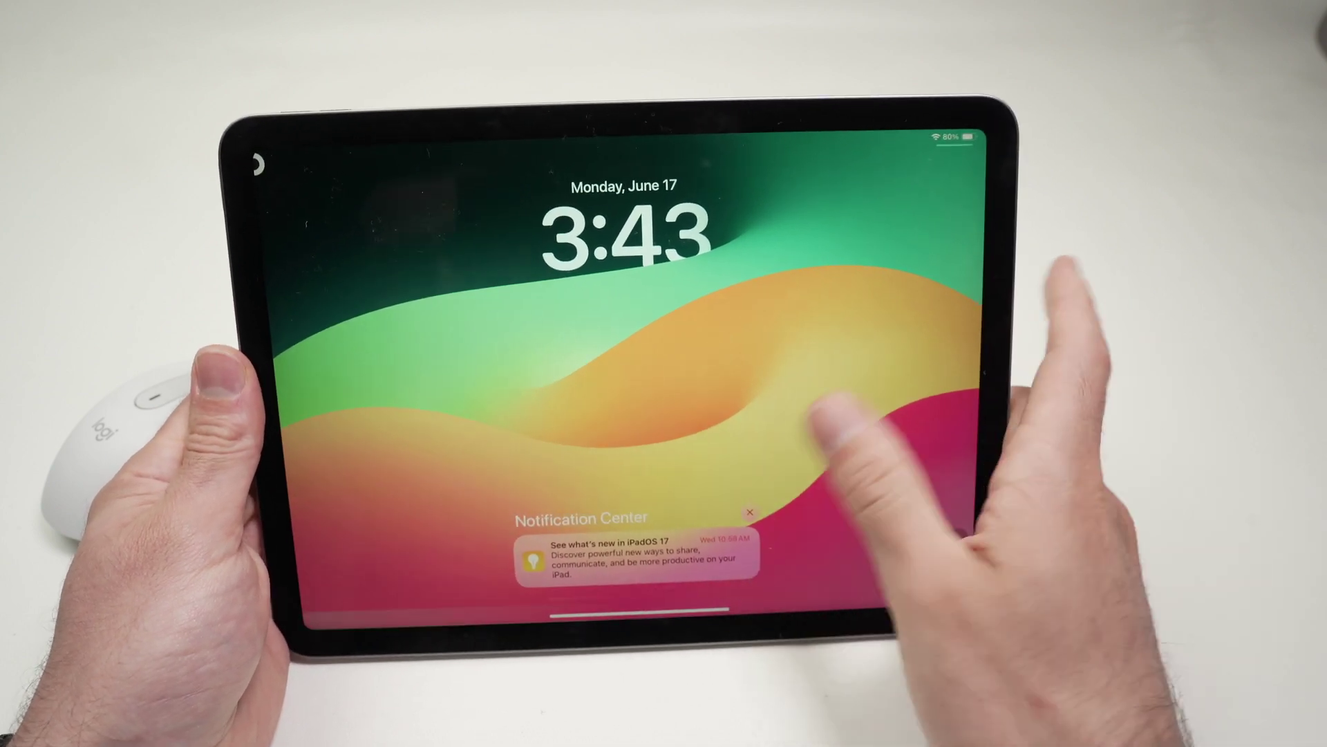
{"action": "left_click", "coordinate": [260, 163]}
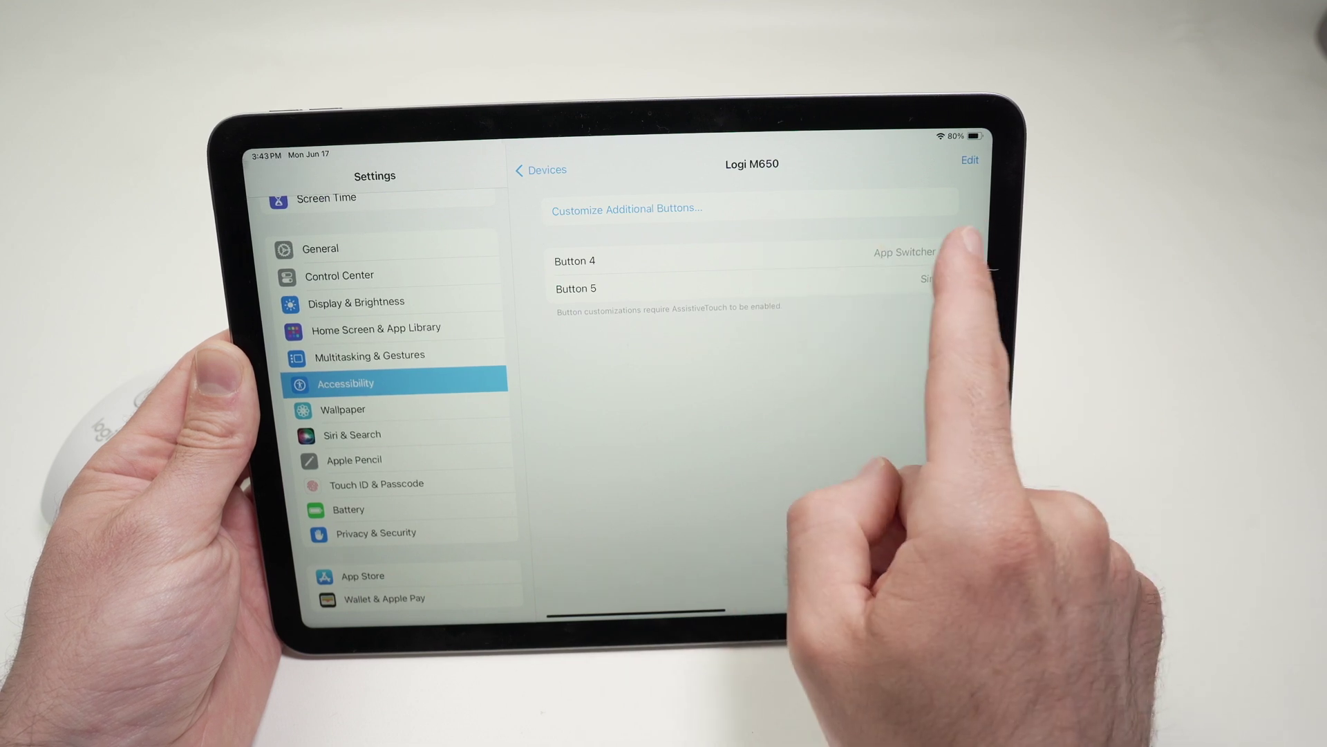
Delete Button 4 by swiping, then delete Button 5 in Edit mode.
{"action": "left_click_drag", "start_coordinate": [950, 254], "coordinate": [712, 266]}
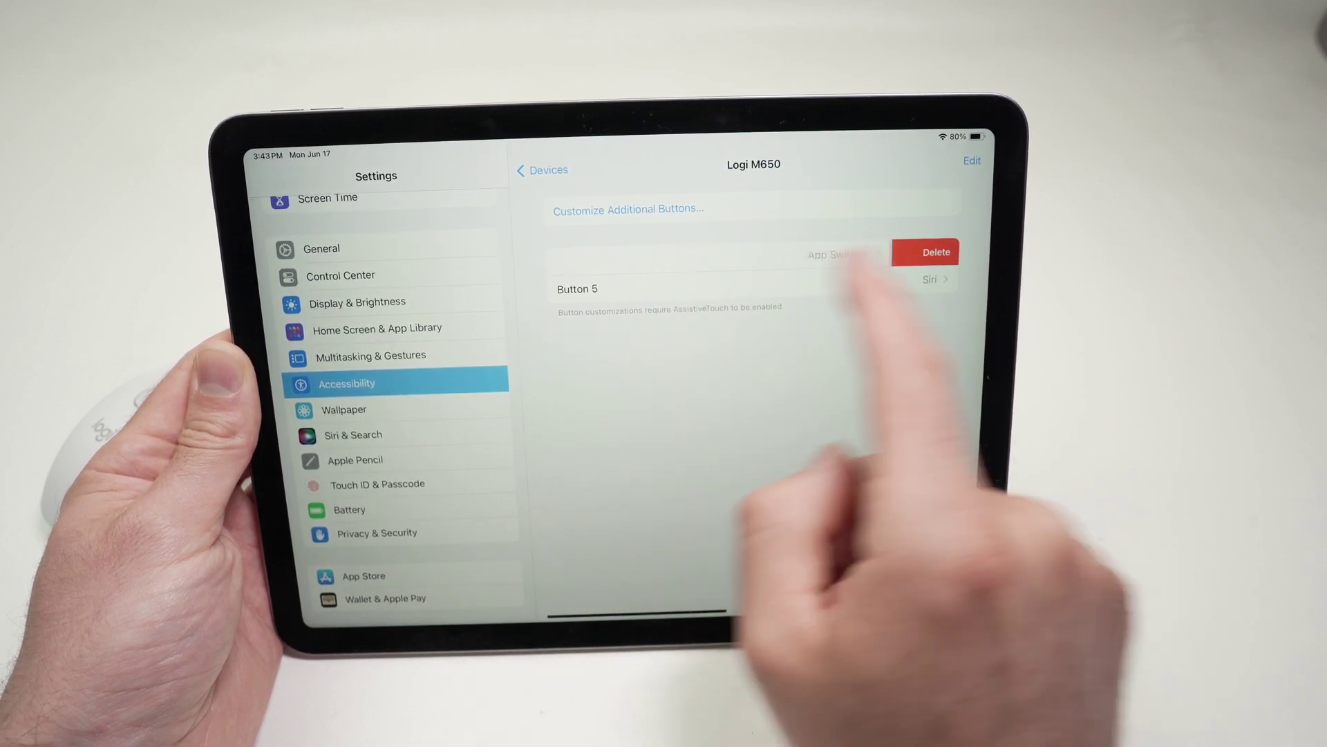
{"action": "left_click", "coordinate": [934, 251]}
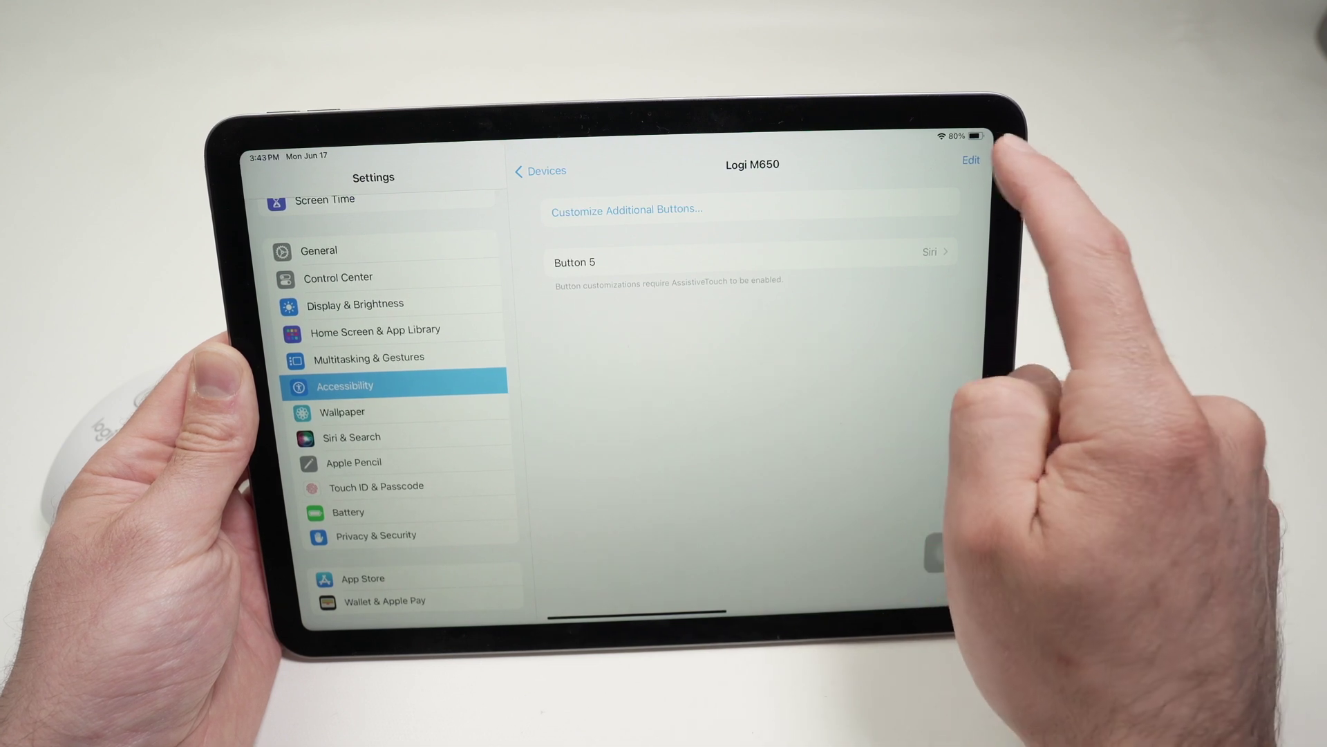
{"action": "left_click", "coordinate": [974, 161]}
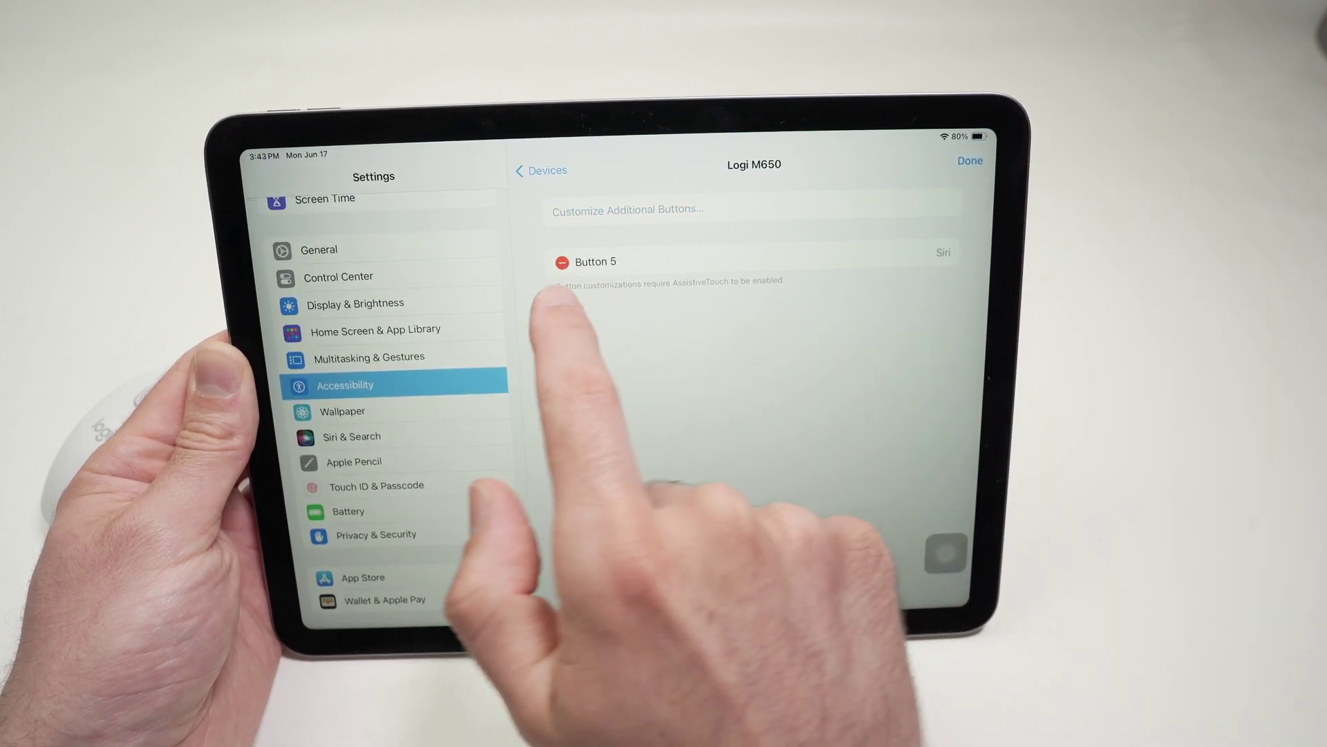
{"action": "left_click", "coordinate": [562, 263]}
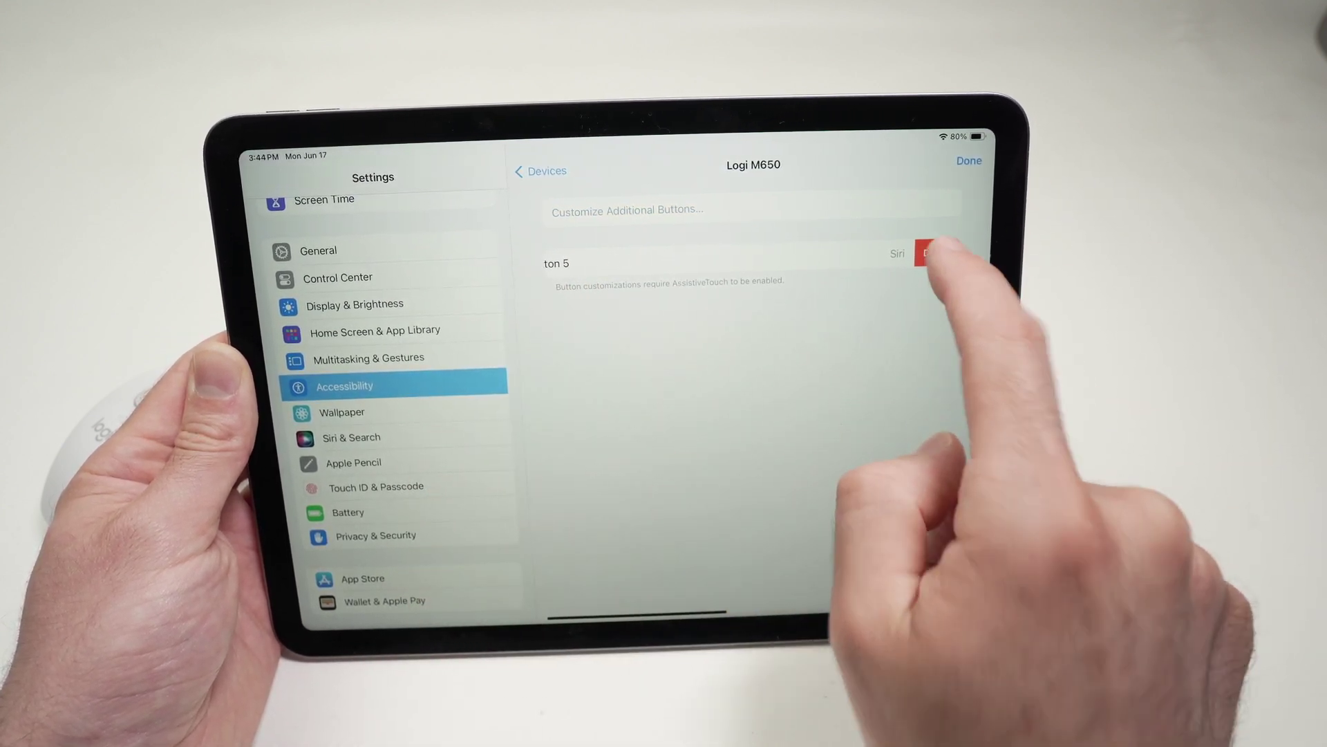
{"action": "left_click", "coordinate": [942, 252]}
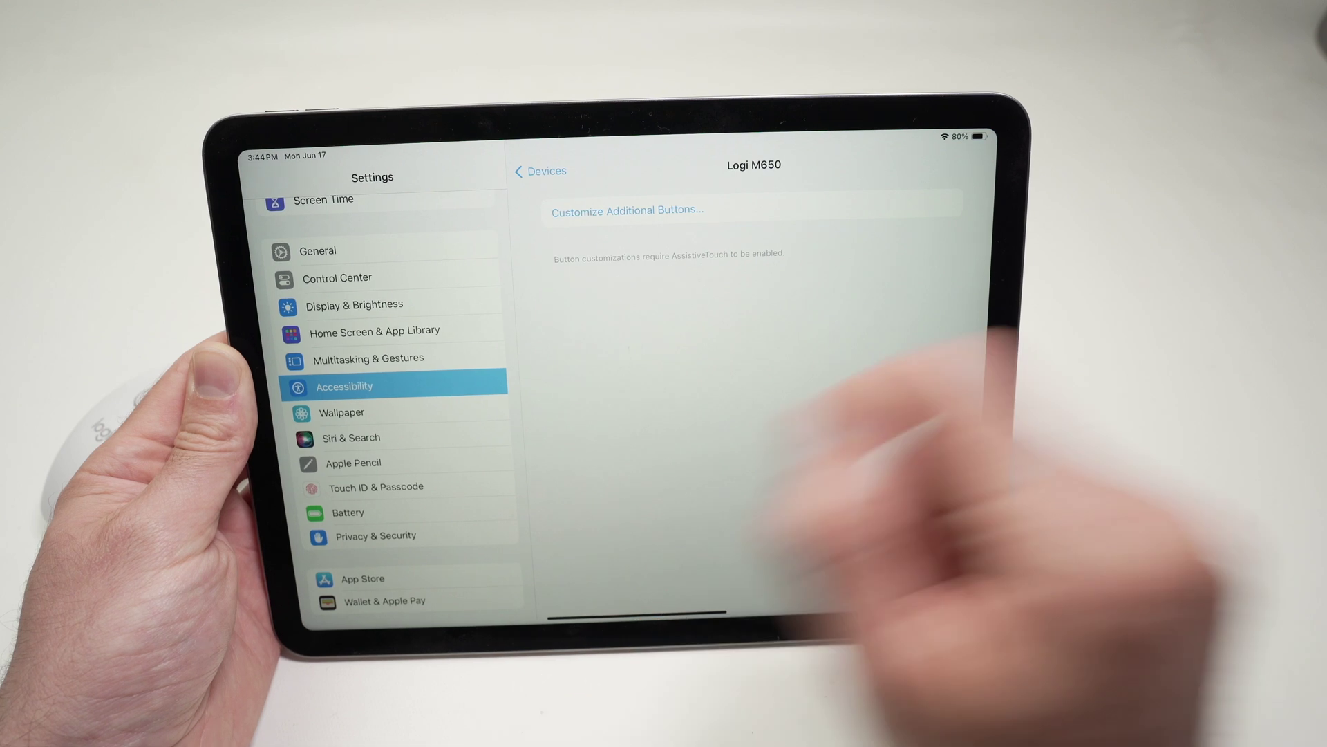